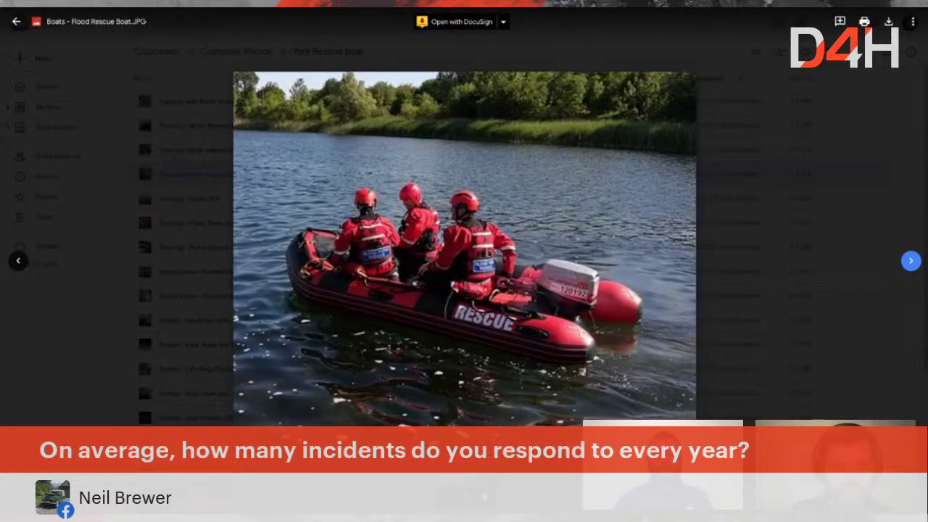
# Step: View the next photo in the York Rescue Boat folder and return to the previous one
pyautogui.press('Right')
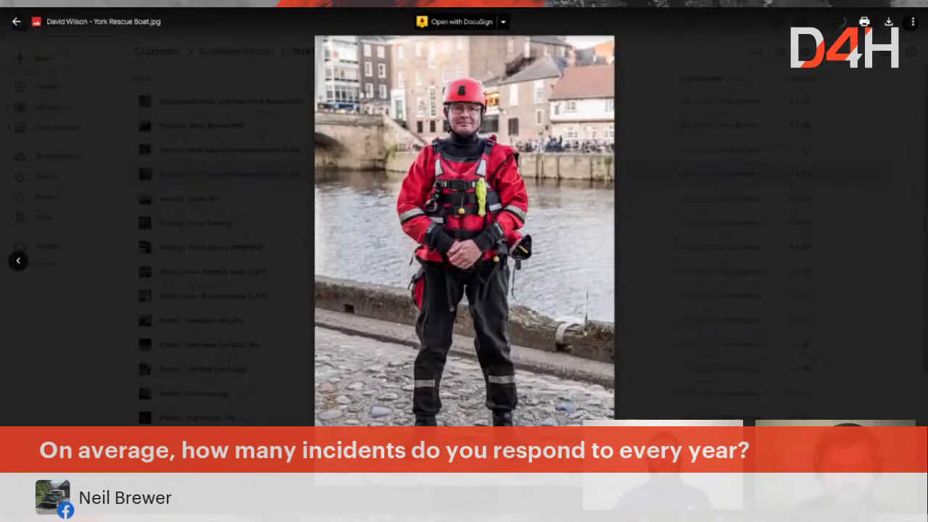
pyautogui.click(18, 262)
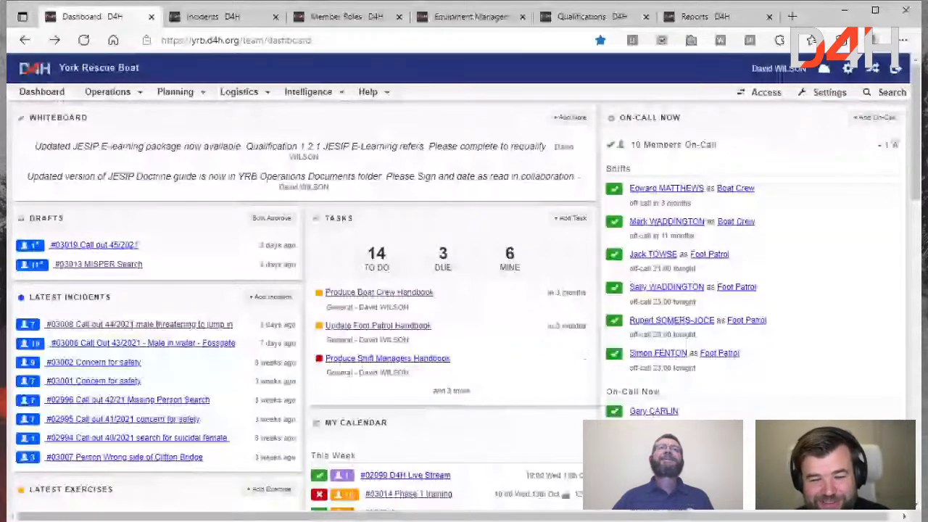
# Step: Check the planning options, then open the team whiteboard's notes list and start adding a note
pyautogui.click(177, 92)
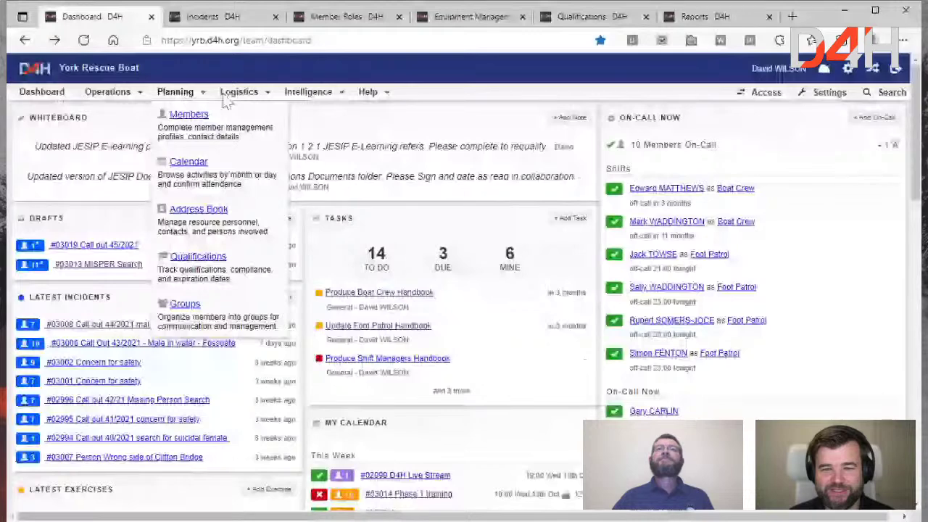
pyautogui.click(58, 117)
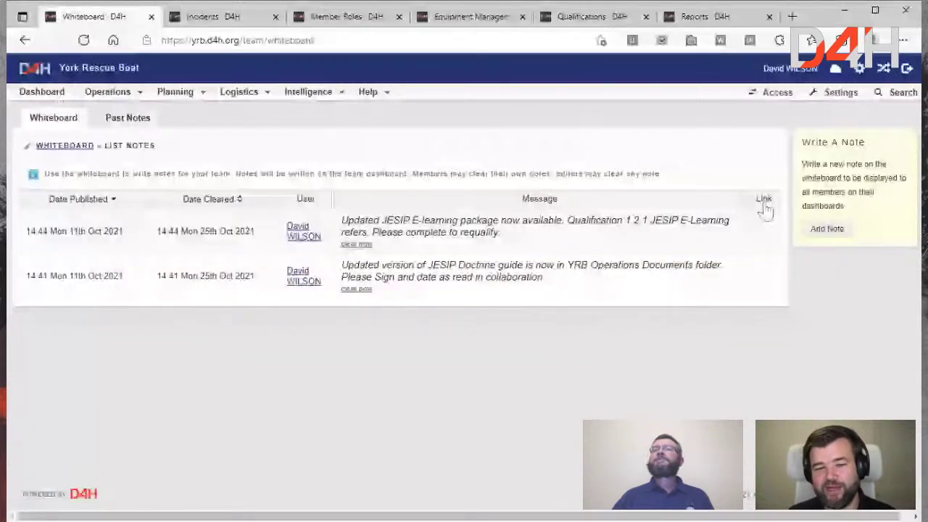
pyautogui.click(818, 233)
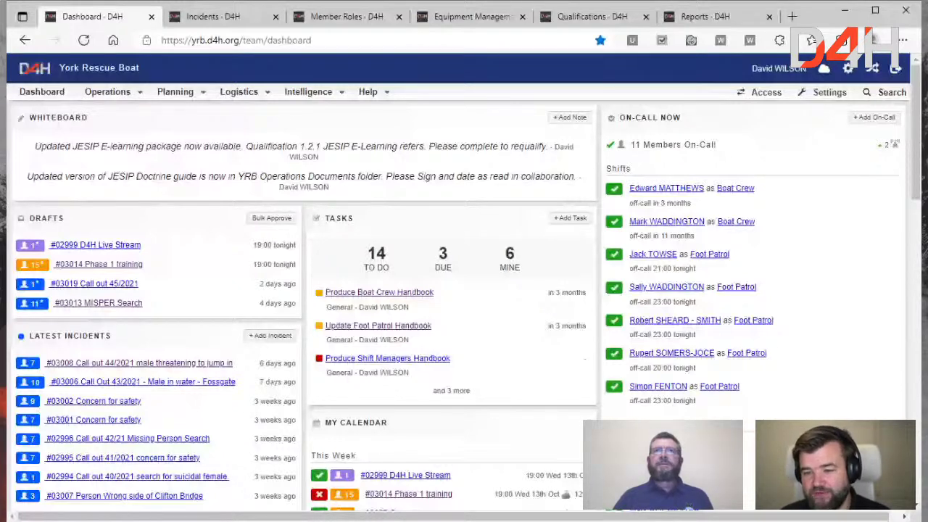
# Step: Look through the team dashboard's latest exercises, events, calendar and on-call members
pyautogui.scroll(-5, 642, 400)
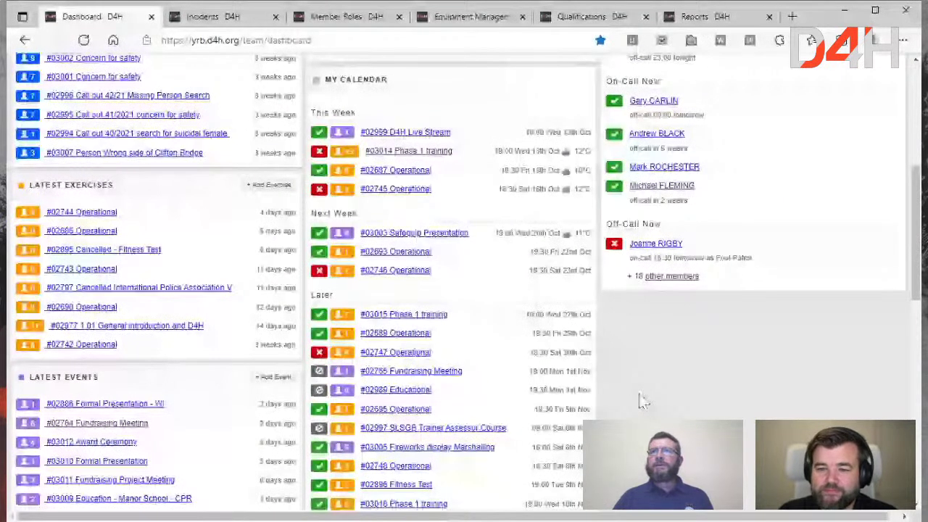
pyautogui.scroll(5, 642, 400)
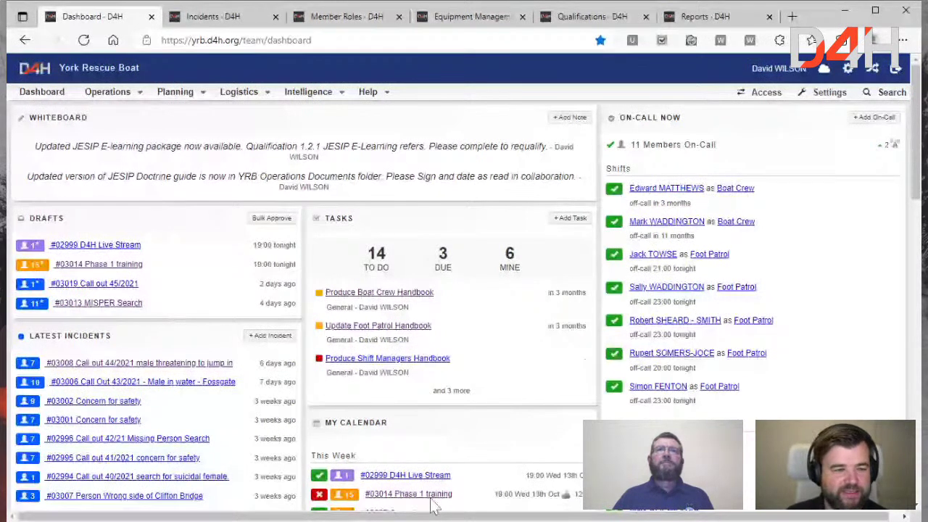
# Step: Show the incidents map in full screen and examine the incident clusters along the river around Low Ousegate in York
pyautogui.hotkey('ctrl', 'Tab')
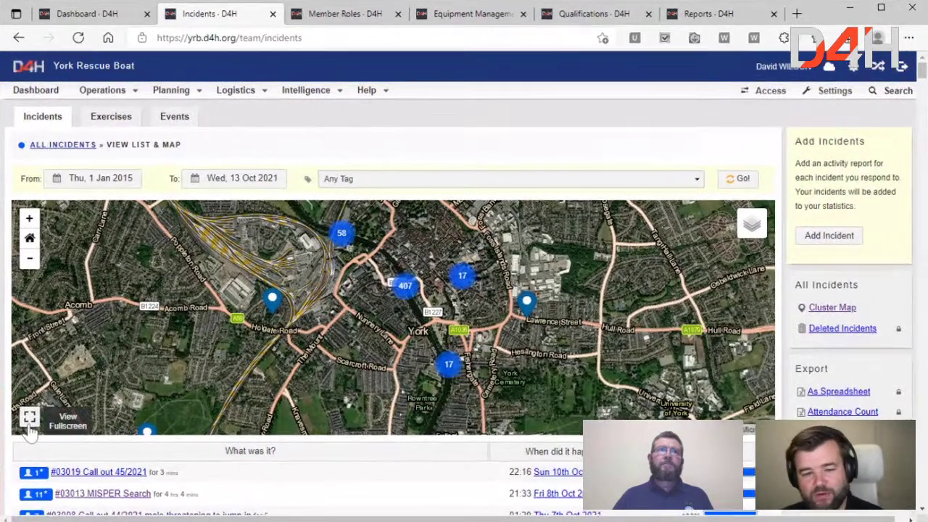
pyautogui.click(30, 427)
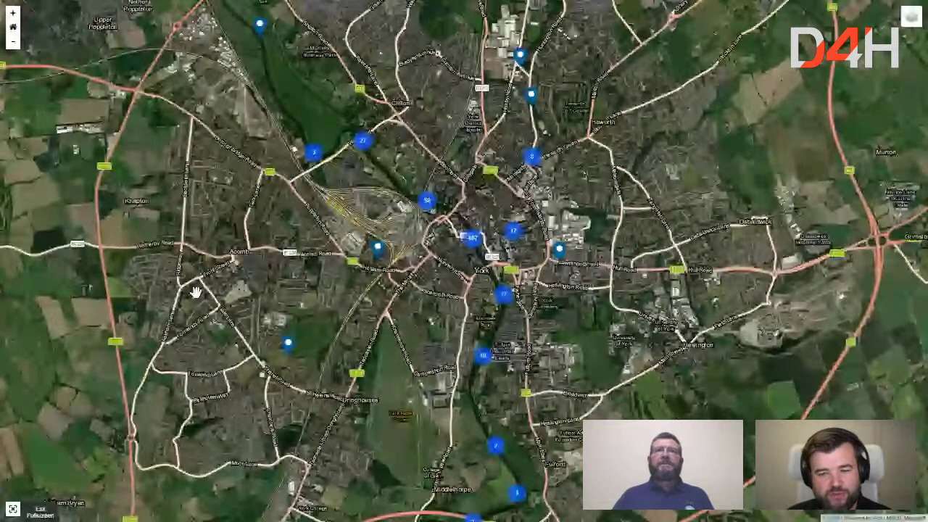
pyautogui.scroll(1, 292, 252)
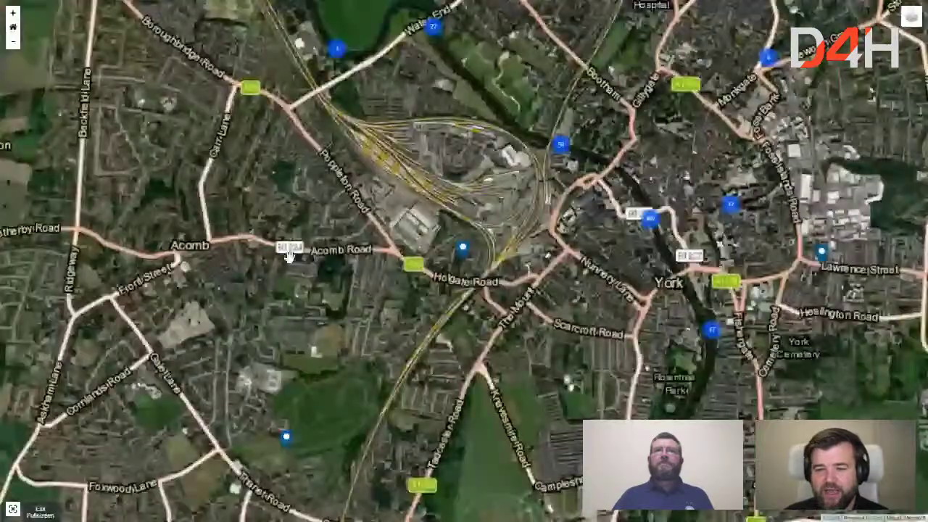
pyautogui.moveTo(412, 220); pyautogui.dragTo(293, 223)
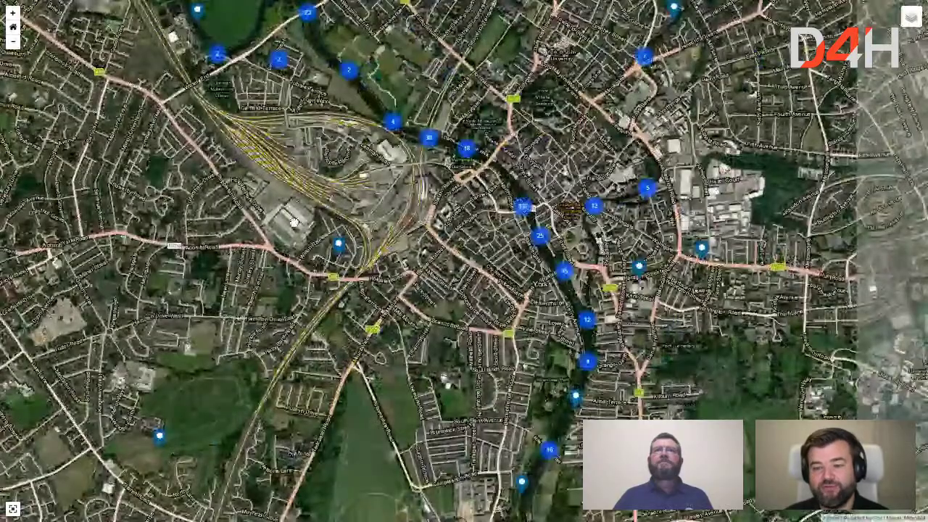
pyautogui.scroll(1, 293, 222)
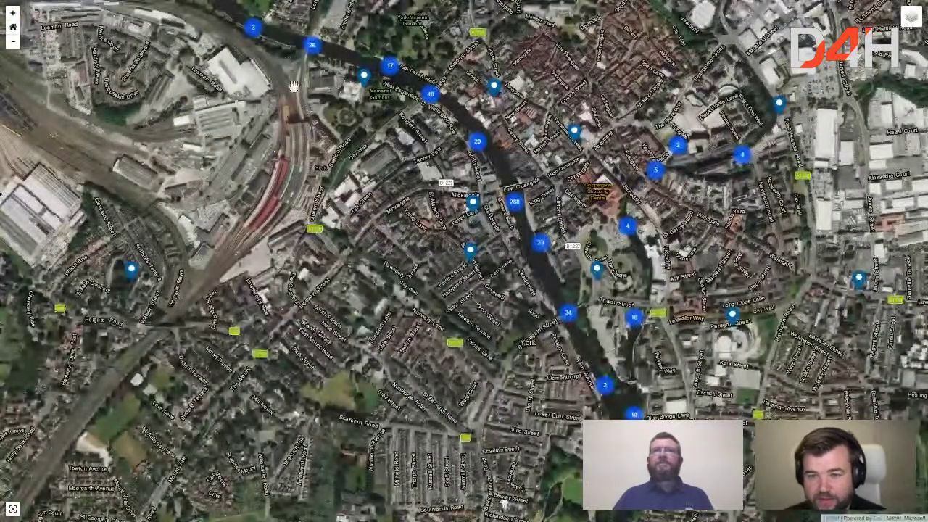
pyautogui.moveTo(515, 207)
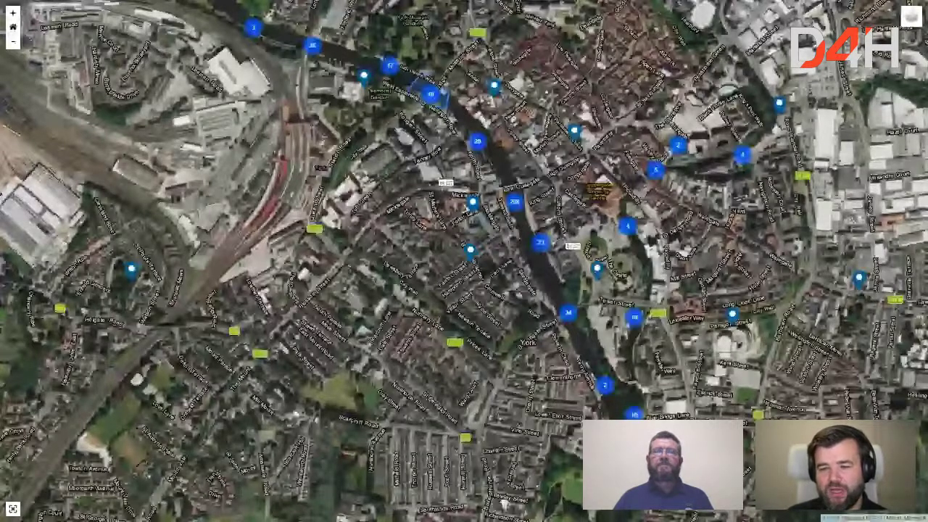
pyautogui.scroll(2, 518, 218)
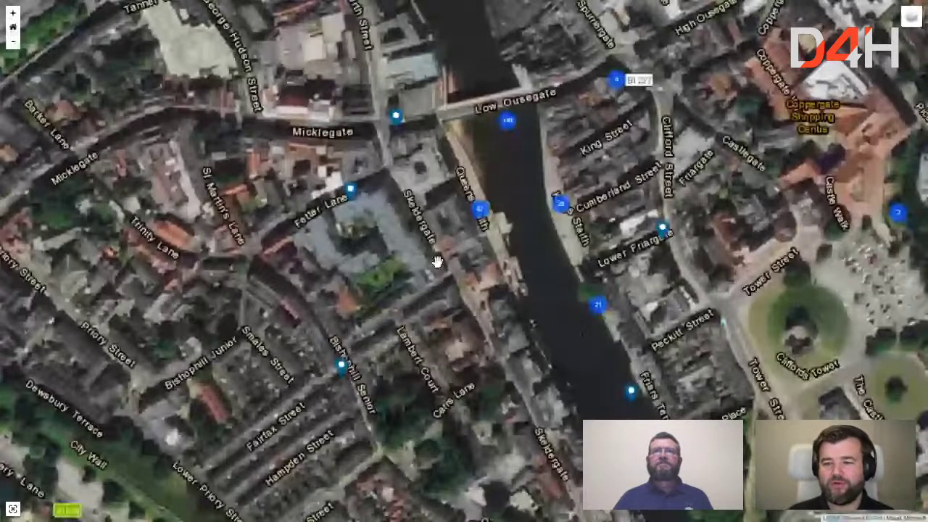
pyautogui.scroll(1, 508, 124)
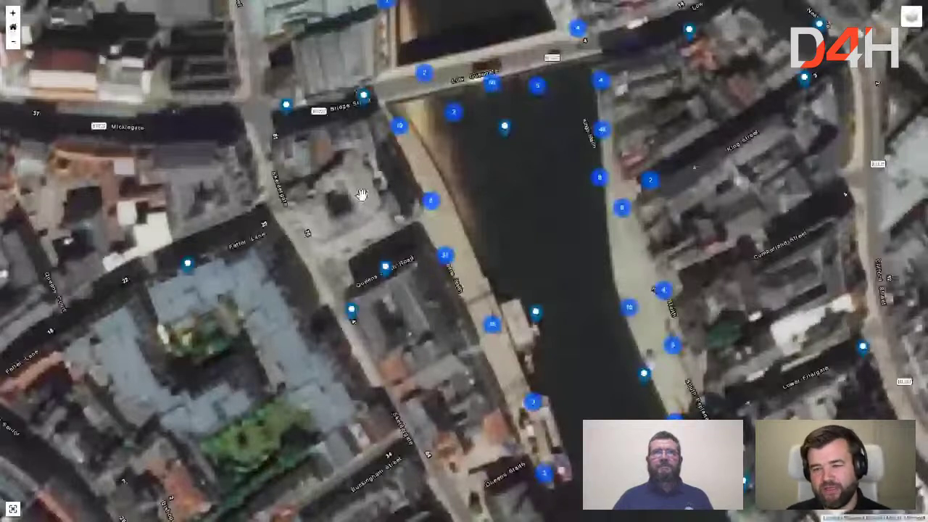
# Step: Follow the river downstream from Low Ousegate past Skeldergate Bridge to Blue Bridge Lane, examining the incident markers
pyautogui.moveTo(400, 202); pyautogui.dragTo(290, 50)
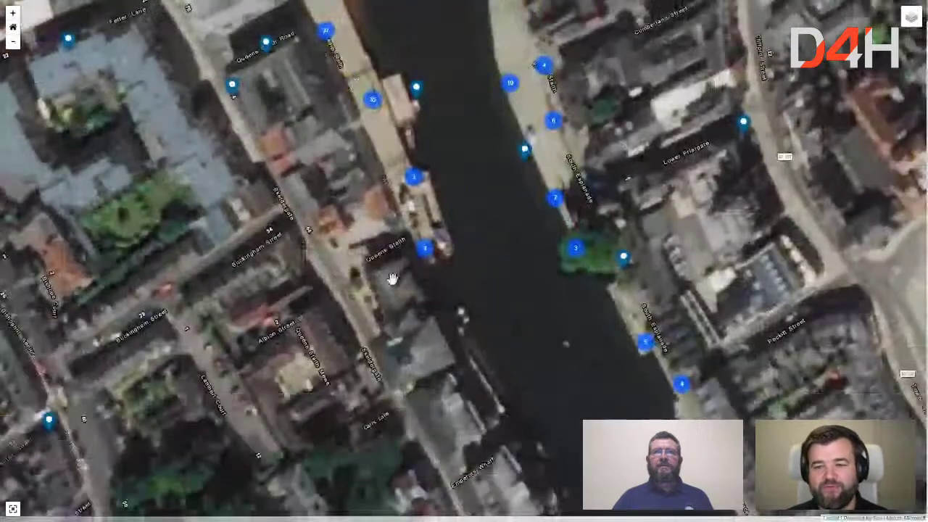
pyautogui.moveTo(439, 360); pyautogui.dragTo(251, 59)
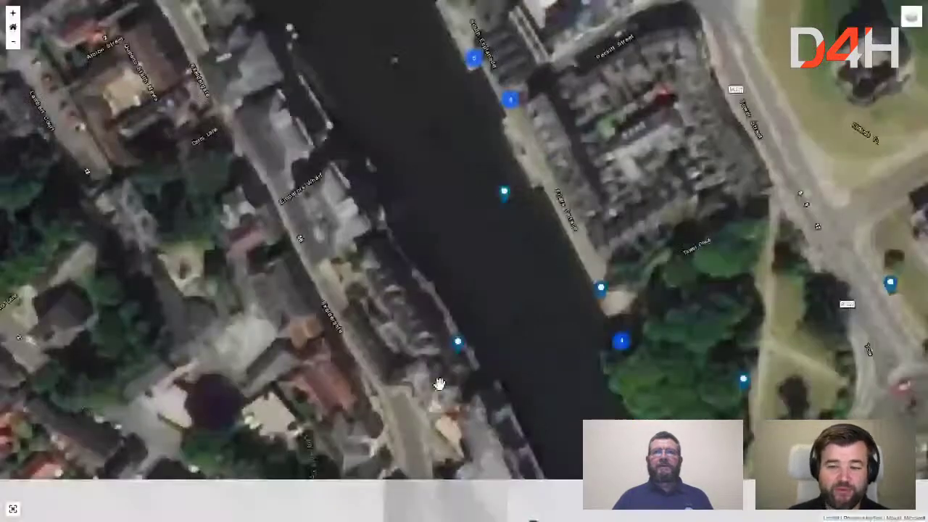
pyautogui.moveTo(439, 384); pyautogui.dragTo(338, 152)
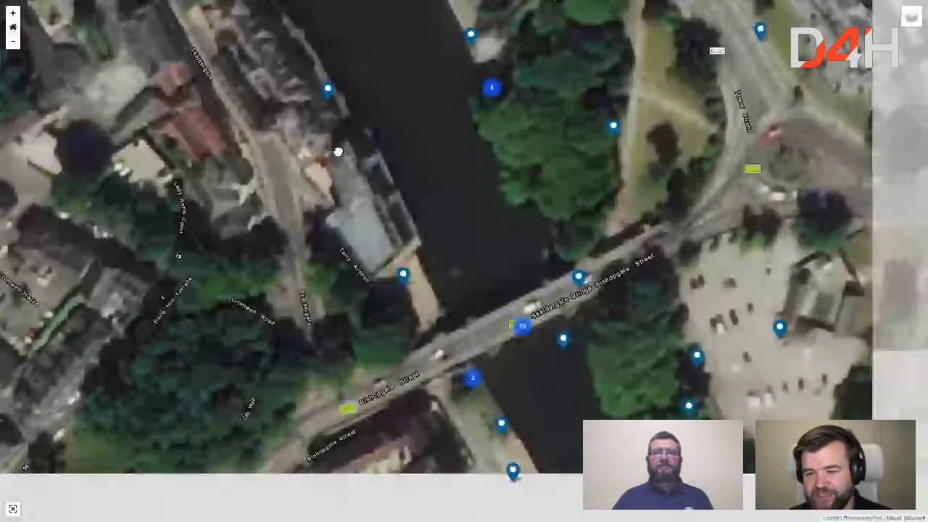
pyautogui.moveTo(338, 152); pyautogui.dragTo(331, 125)
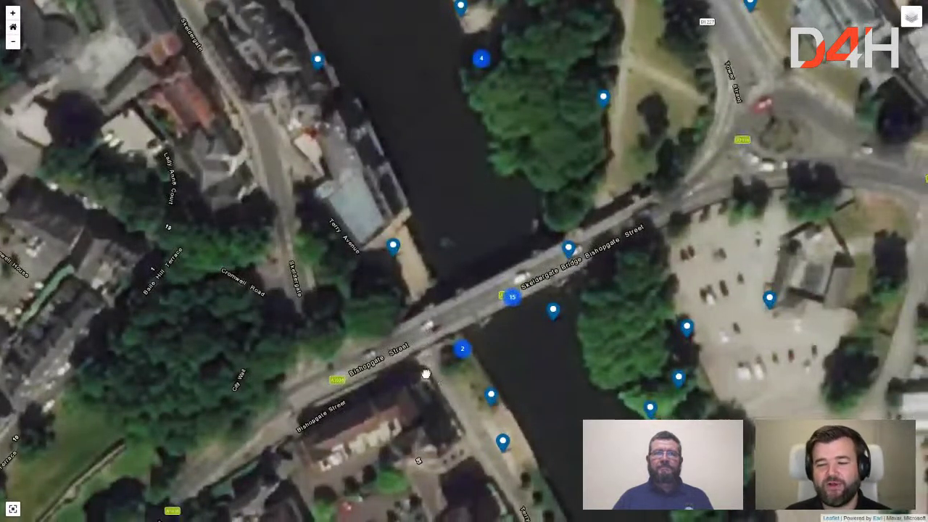
pyautogui.moveTo(430, 378); pyautogui.dragTo(264, 119)
pyautogui.moveTo(508, 435); pyautogui.dragTo(380, 187)
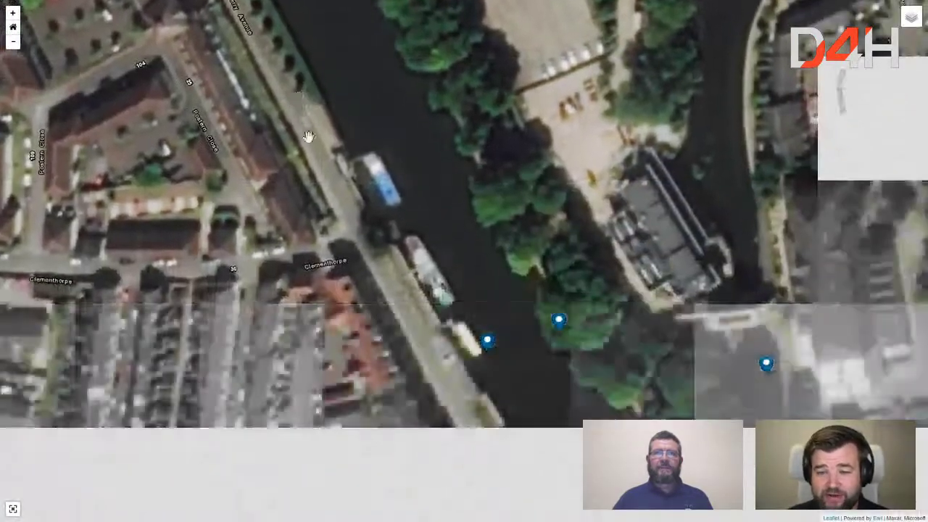
pyautogui.moveTo(401, 312); pyautogui.dragTo(291, 155)
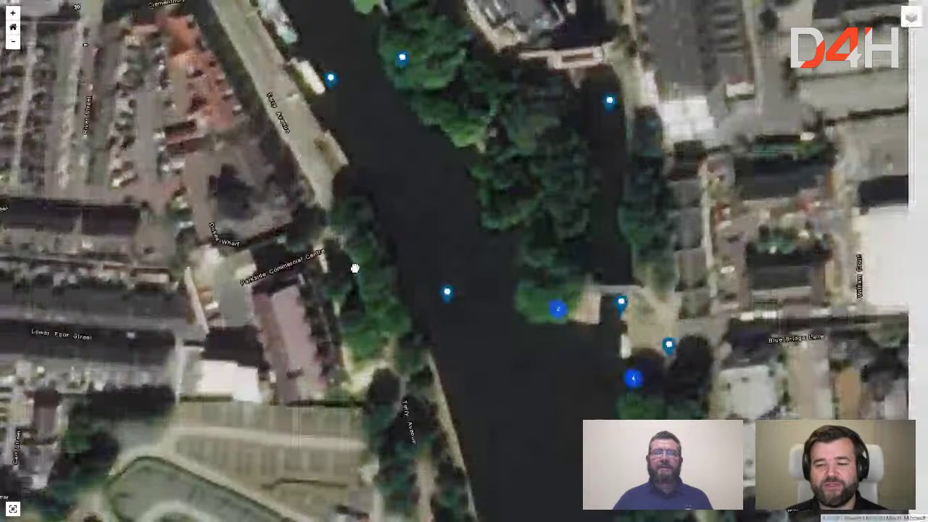
pyautogui.moveTo(354, 268); pyautogui.dragTo(344, 233)
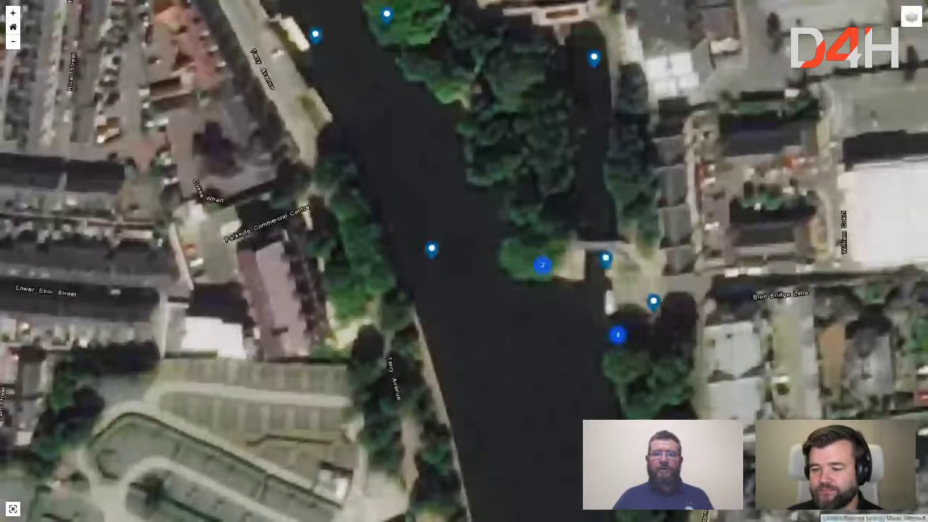
# Step: Return to a wider map view of the city centre and examine the incident clusters along the river
pyautogui.scroll(-2, 306, 253)
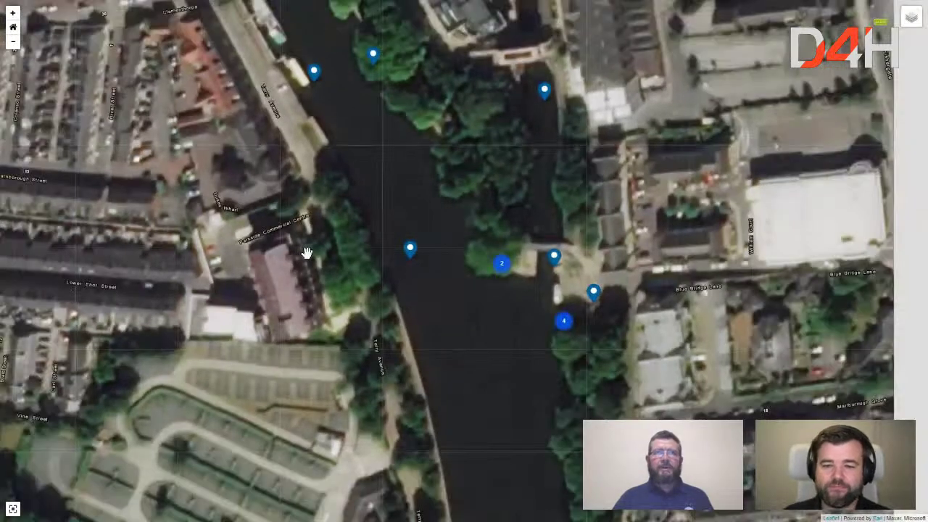
pyautogui.scroll(-1, 306, 253)
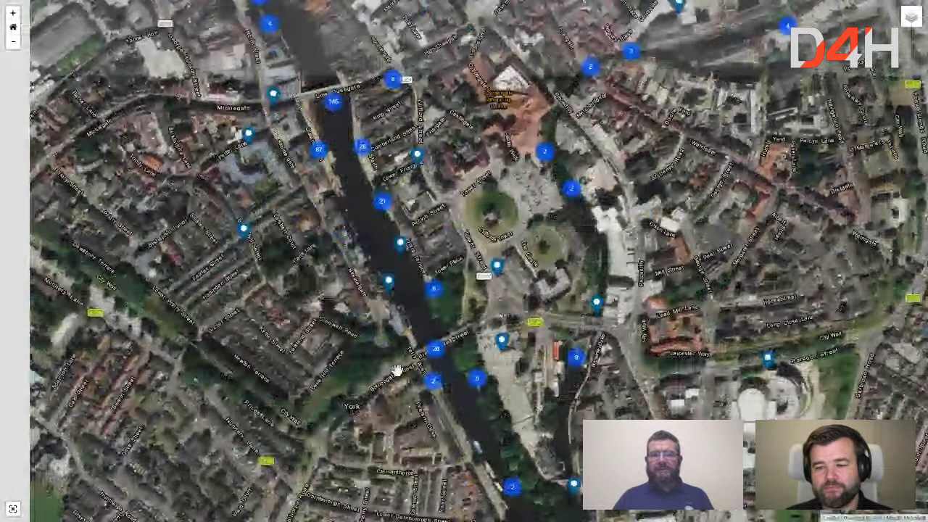
pyautogui.moveTo(397, 371); pyautogui.dragTo(537, 521)
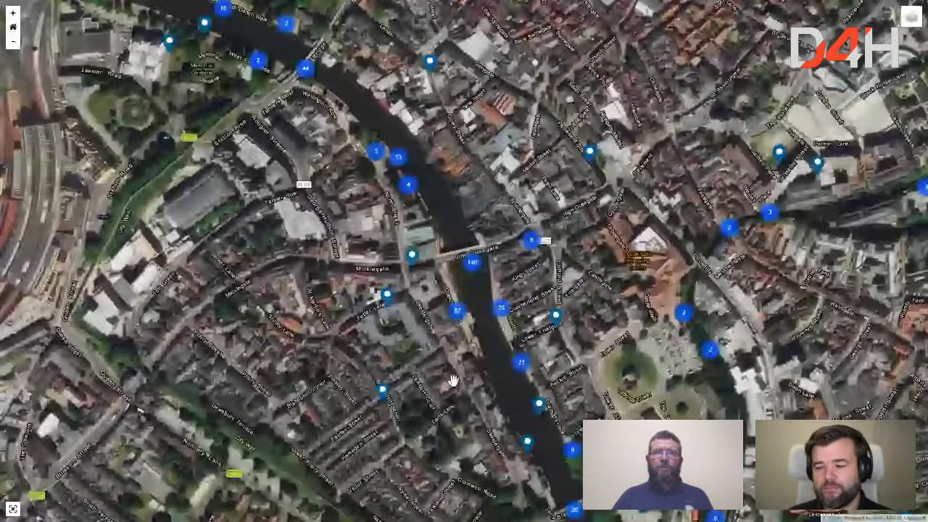
pyautogui.moveTo(452, 382); pyautogui.dragTo(442, 409)
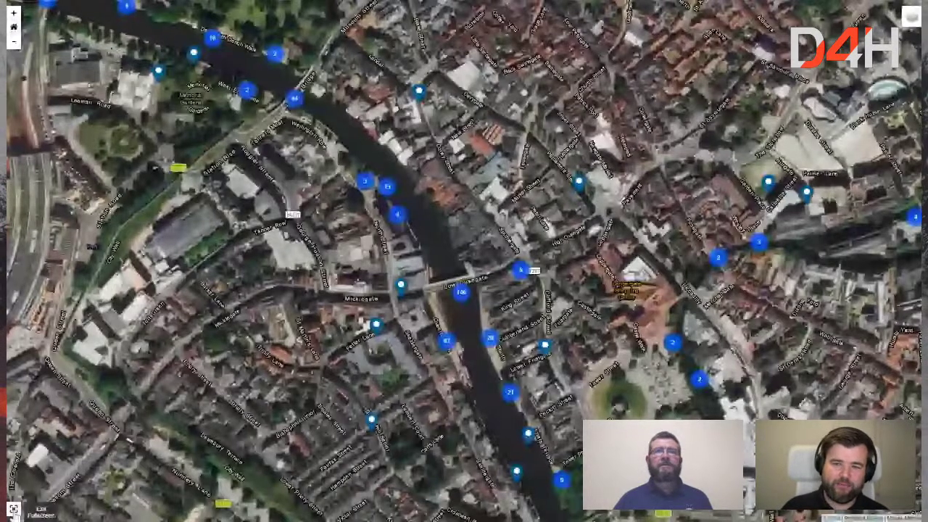
# Step: Exit the full-screen map and look over the incidents list and the available base map layers
pyautogui.click(13, 510)
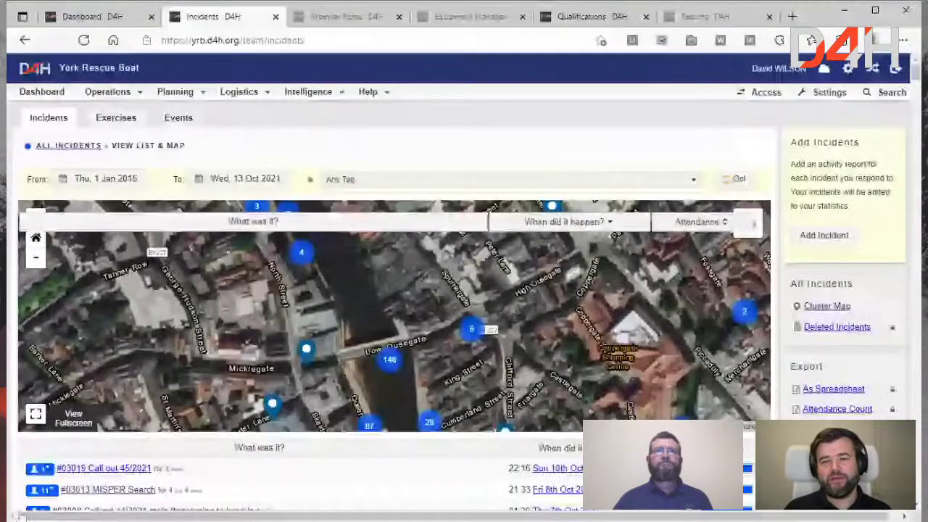
pyautogui.scroll(-1, 762, 164)
pyautogui.moveTo(673, 250)
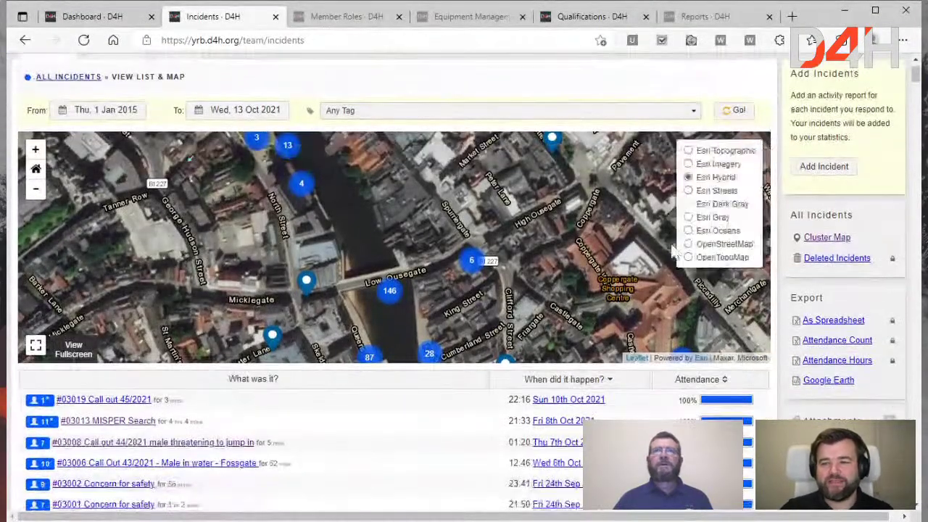
pyautogui.scroll(1, 370, 438)
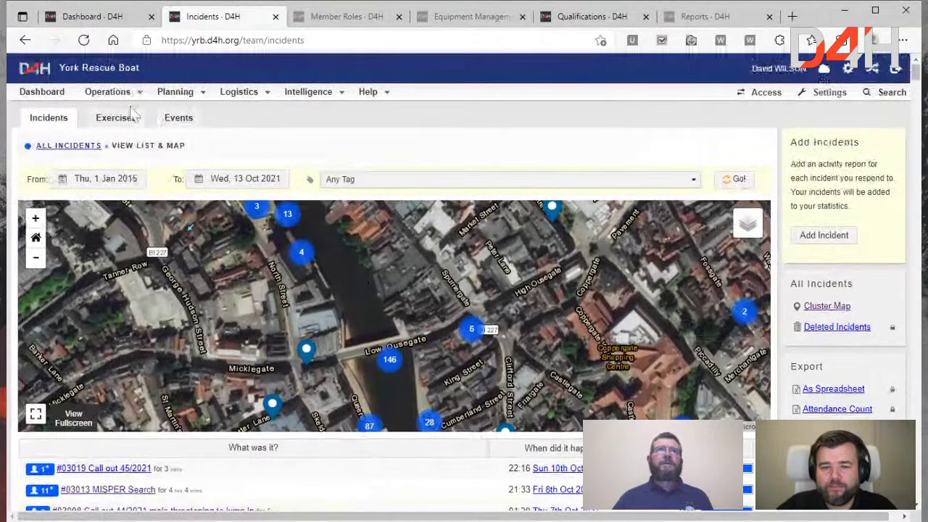
# Step: Open the member roles page and review the roles in the Shifts and Training groups
pyautogui.click(342, 22)
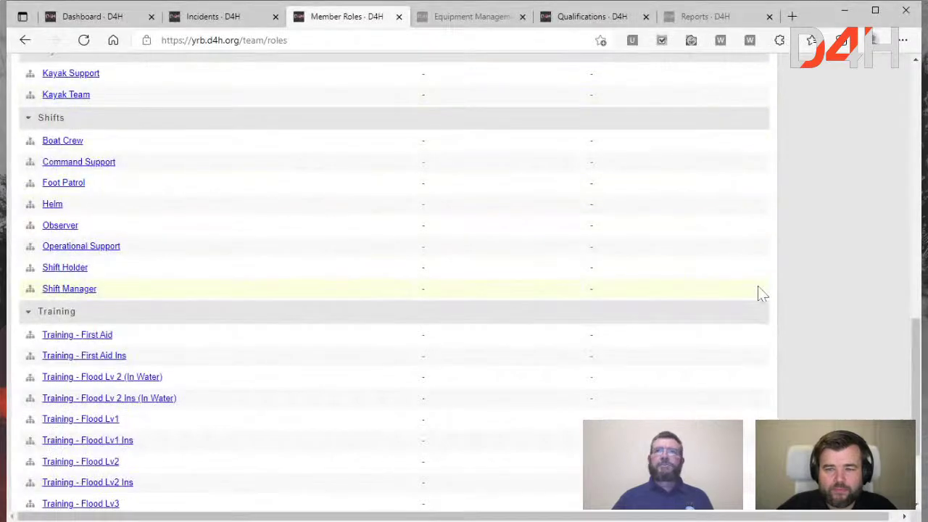
pyautogui.scroll(-2, 761, 294)
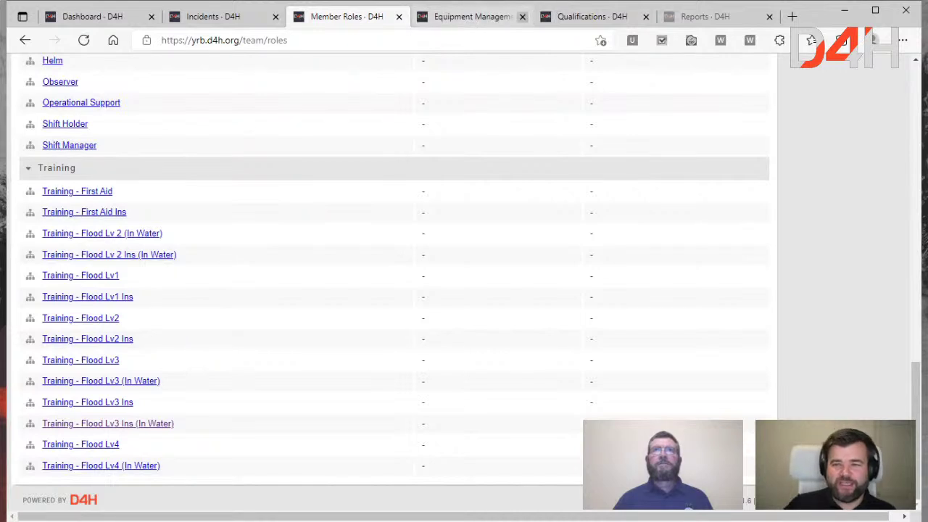
# Step: Open the qualifications list and review the Phase 1 and DEFRA team qualifications with their expiry dates and qualified percentages
pyautogui.click(591, 16)
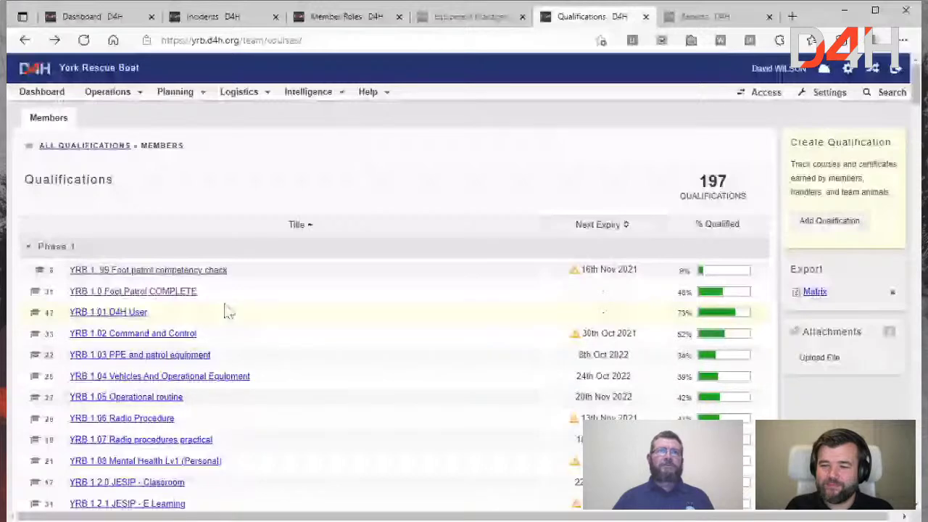
pyautogui.scroll(-5, 352, 272)
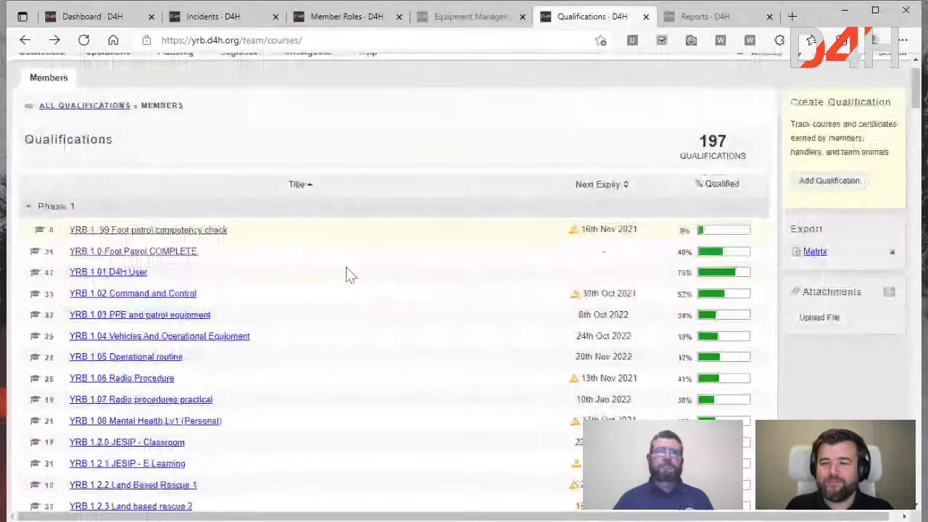
pyautogui.scroll(-15, 350, 275)
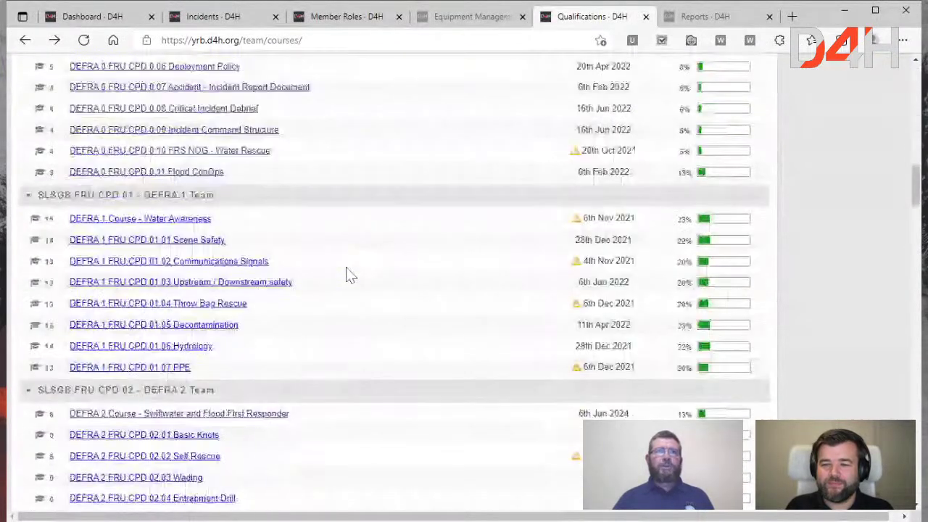
pyautogui.scroll(-2, 341, 283)
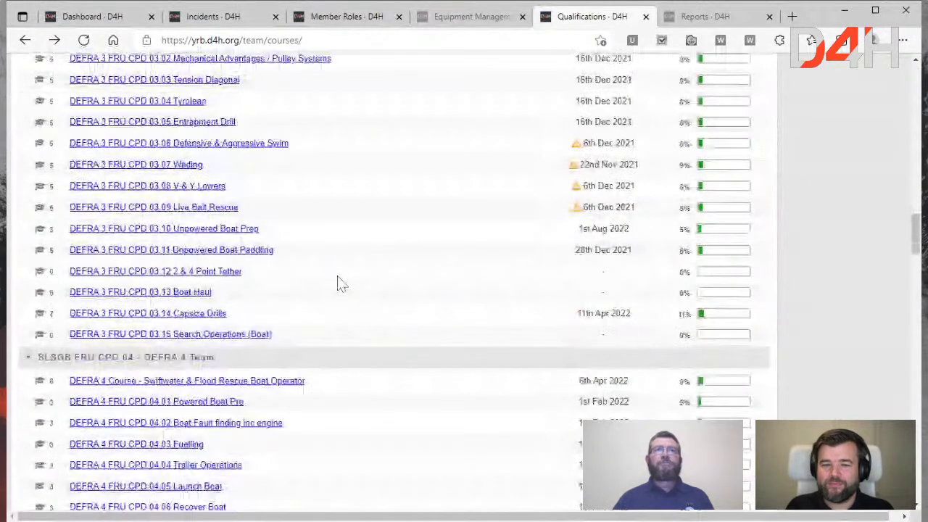
# Step: Open the DEFRA 2 Course - Swiftwater and Flood First Responder qualification and review its description and qualified members chart
pyautogui.scroll(4, 341, 283)
pyautogui.scroll(2, 341, 283)
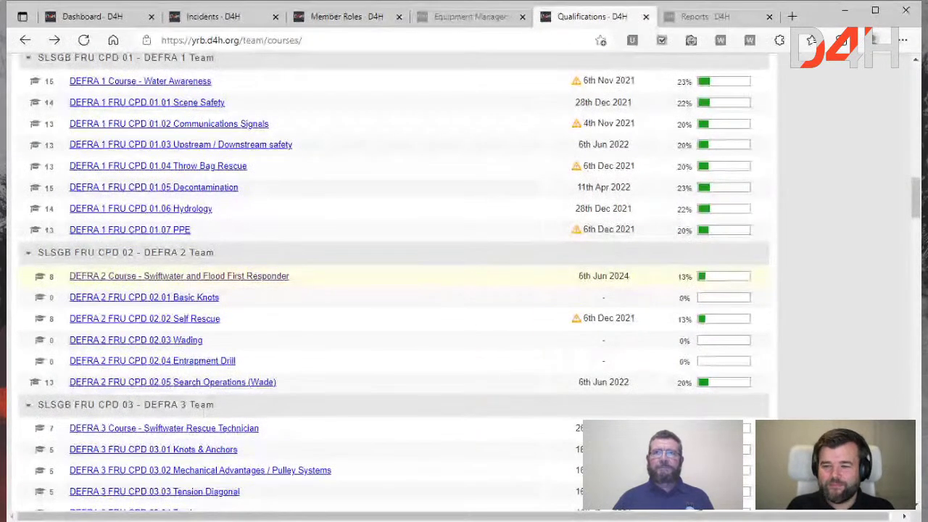
pyautogui.click(279, 283)
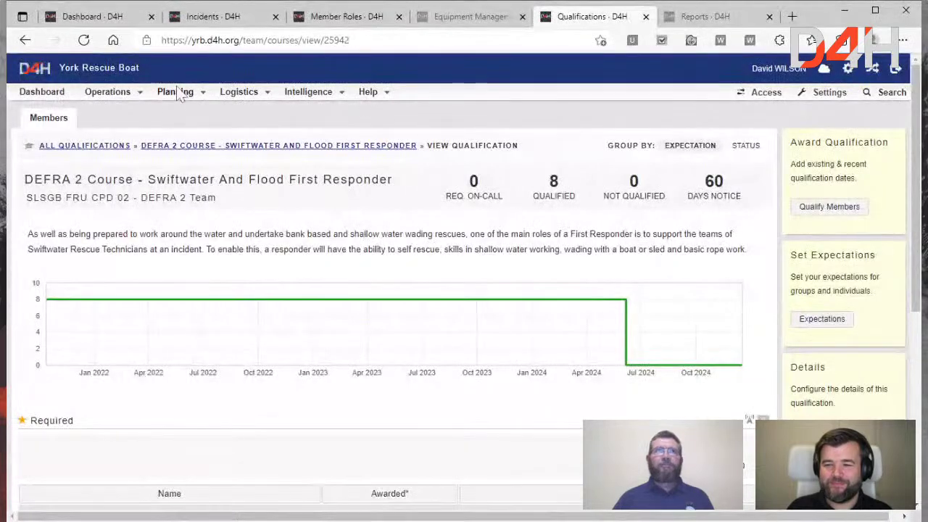
# Step: Return to the full qualifications list and look back over it up to the Phase 1 group
pyautogui.click(24, 40)
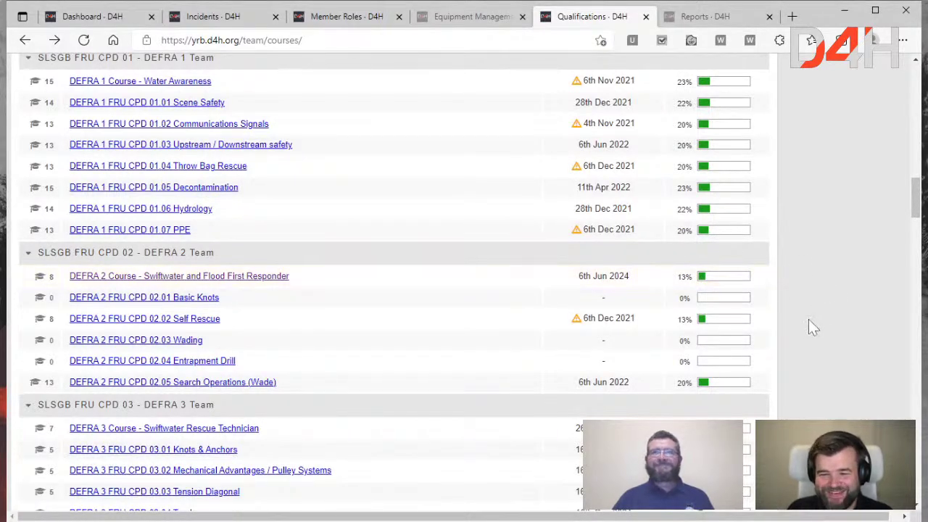
pyautogui.scroll(1, 810, 320)
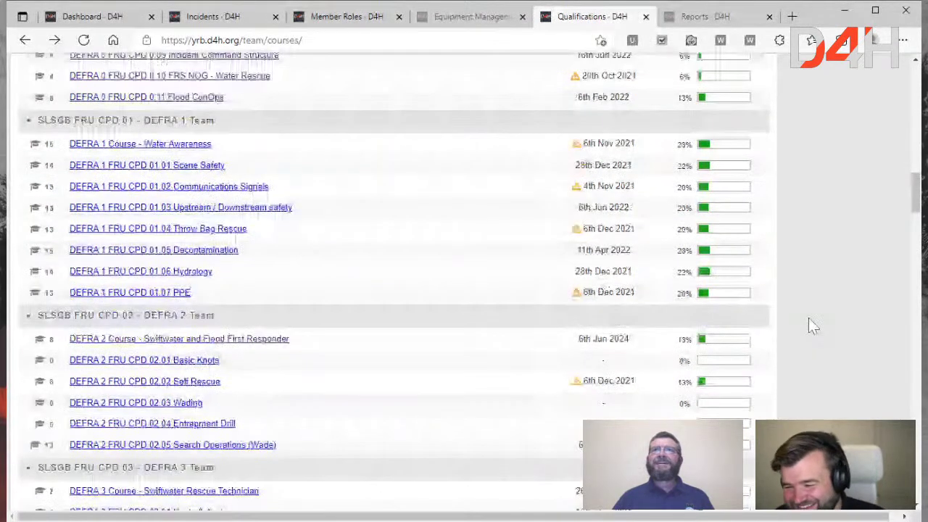
pyautogui.scroll(10, 809, 318)
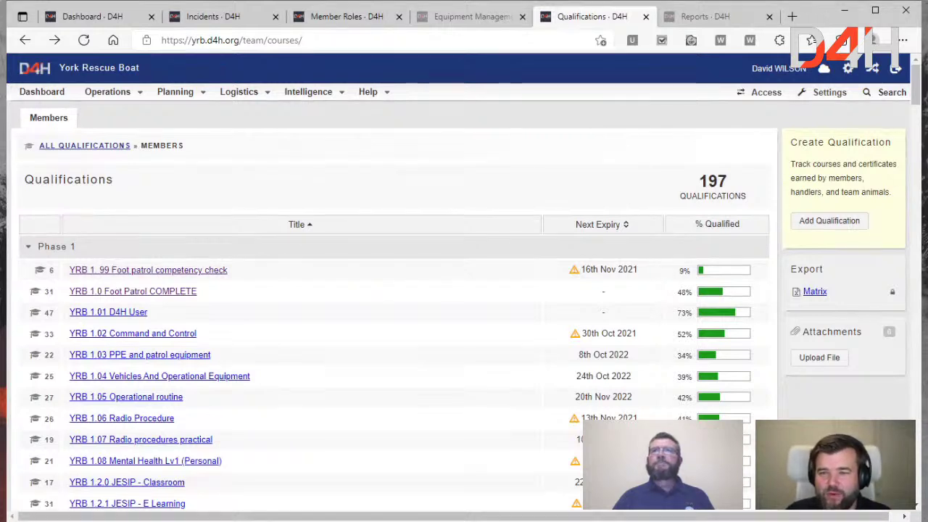
# Step: Open the Equipment Management overview and review the inspections due, from Water Rescue Knife to Road Tax
pyautogui.click(478, 24)
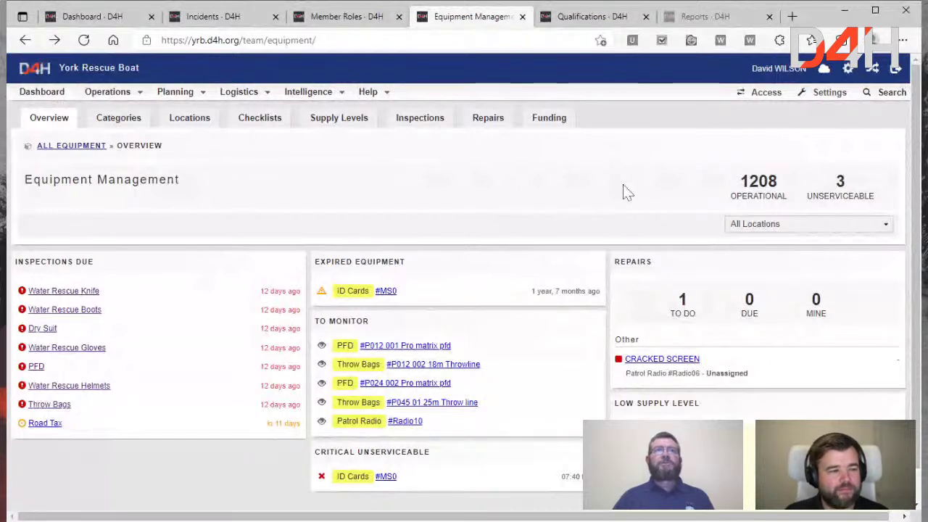
pyautogui.click(95, 294)
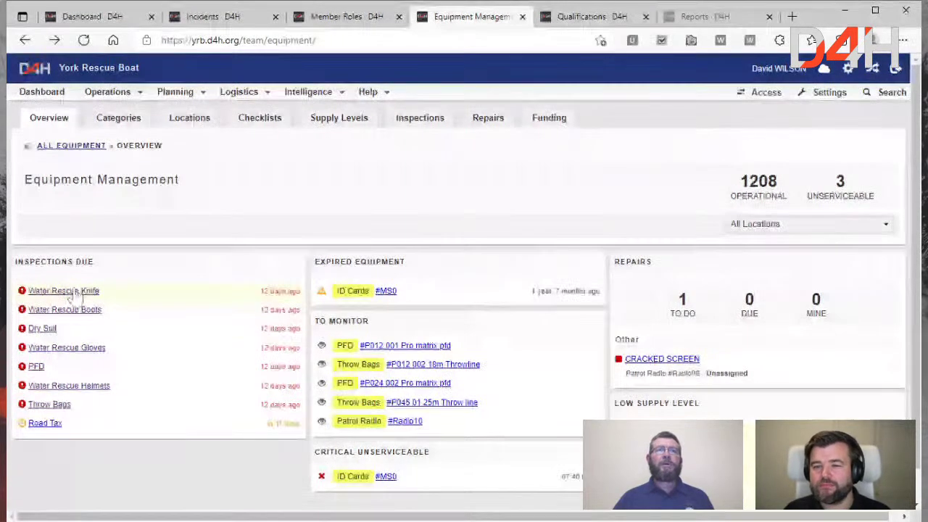
pyautogui.click(52, 428)
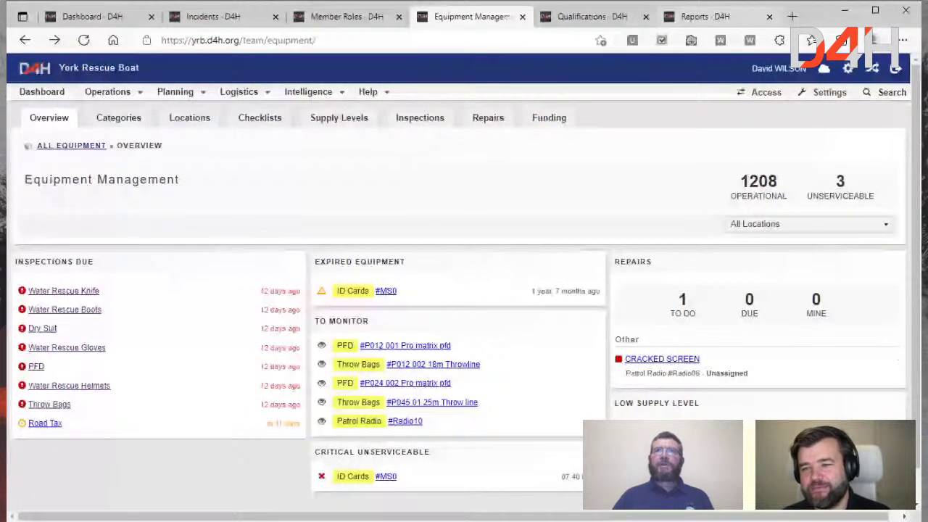
# Step: Open the self-service reports page and look over the annual, quarterly, monthly and custom reports
pyautogui.click(706, 16)
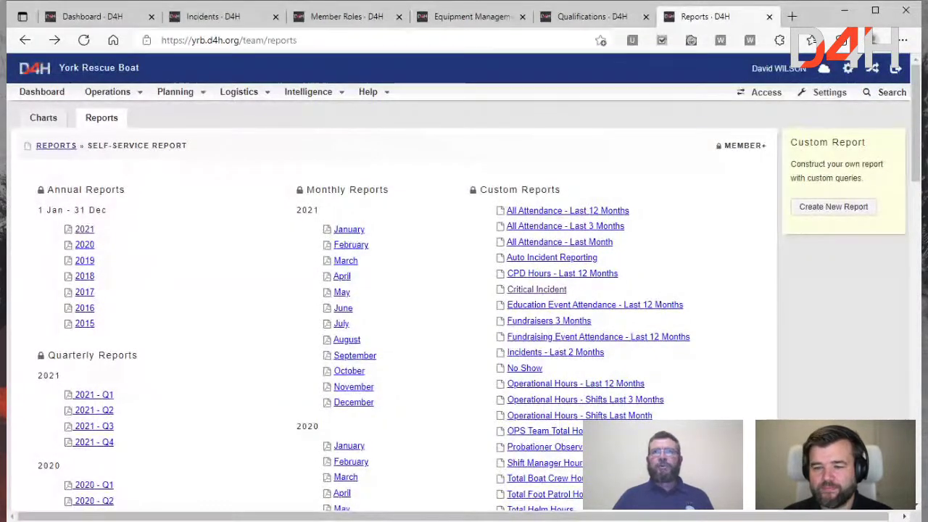
pyautogui.scroll(-1, 740, 238)
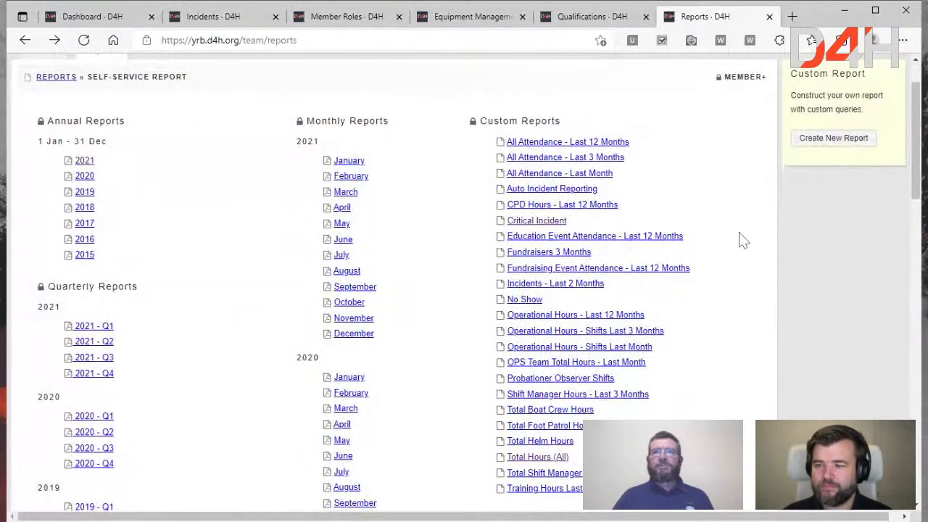